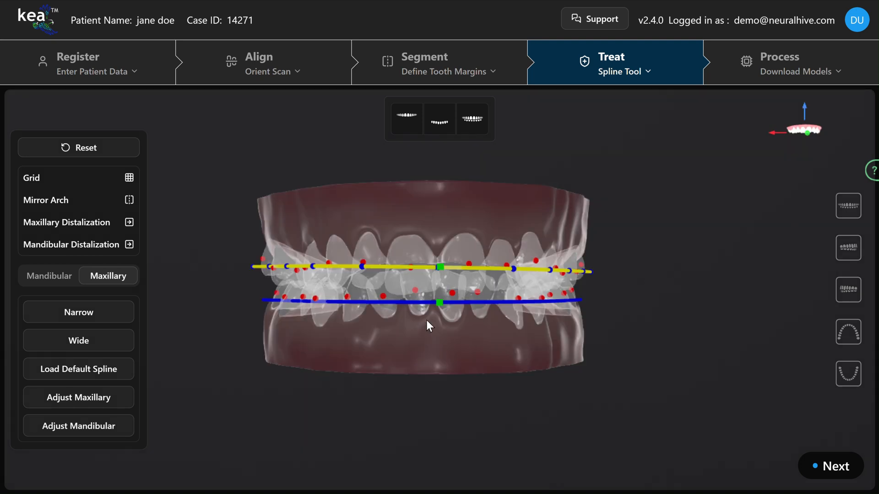
Isolate the maxillary arch and shift its whole spline forward from the central handle to an offset of about -1.22 mm.
click(39, 277)
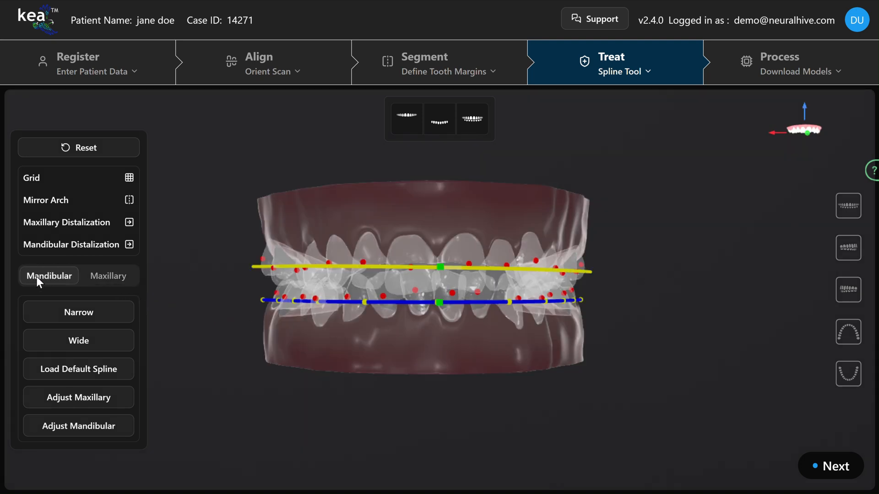
click(105, 280)
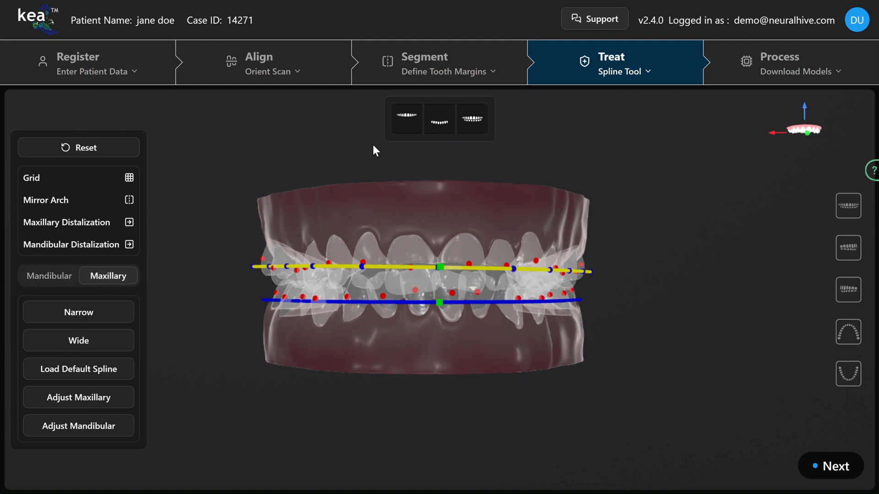
click(412, 123)
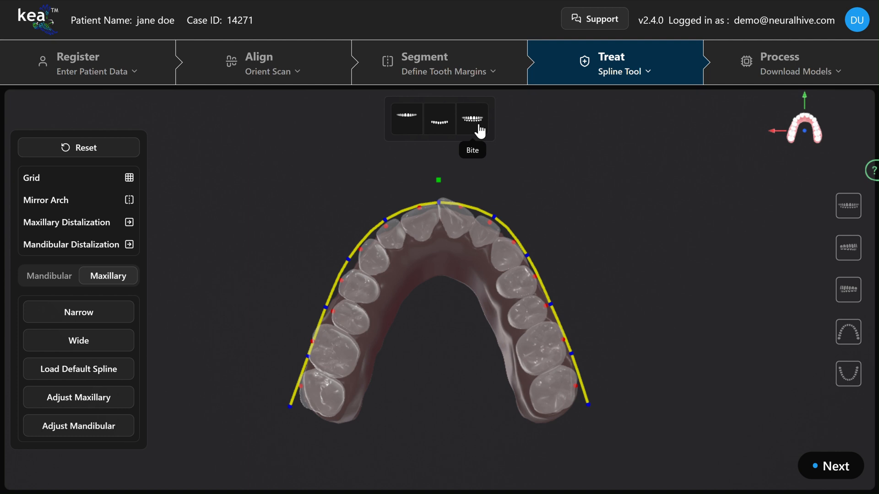
click(438, 181)
scroll(465, 255, down, 2)
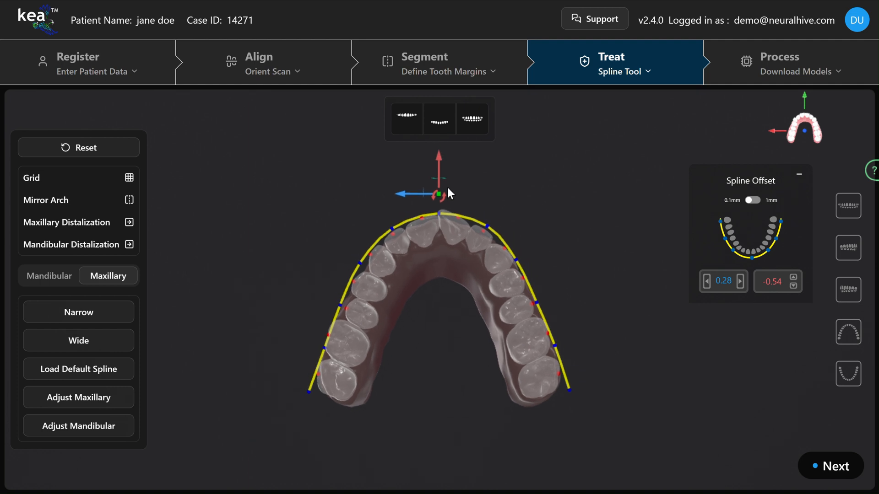
drag(440, 165, 439, 163)
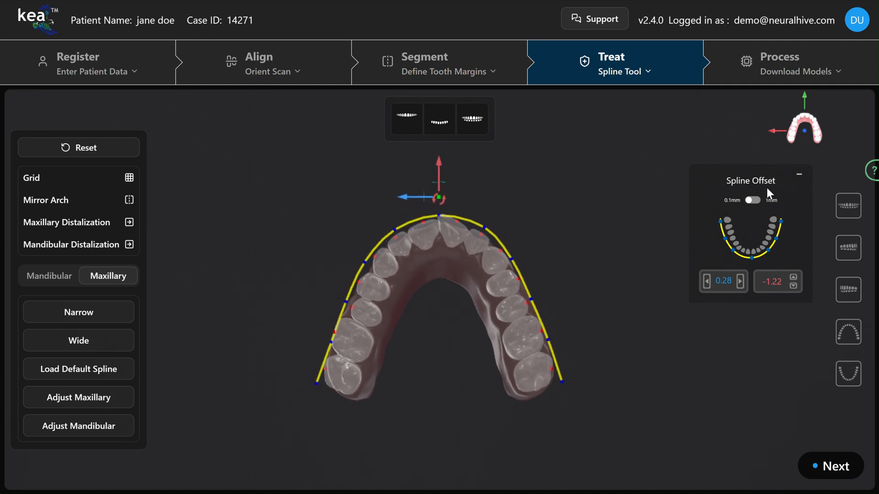
Set the maxillary spline's front-to-back offset to -0.32 mm in 0.1 mm increments and deselect the spline.
click(794, 278)
click(794, 278)
click(794, 278)
click(794, 278)
click(794, 278)
click(794, 278)
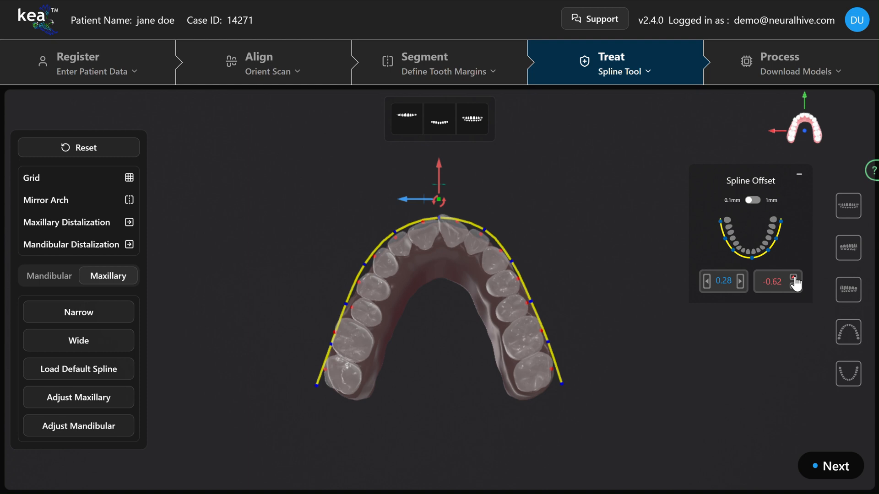
click(794, 277)
click(793, 278)
click(793, 278)
click(793, 278)
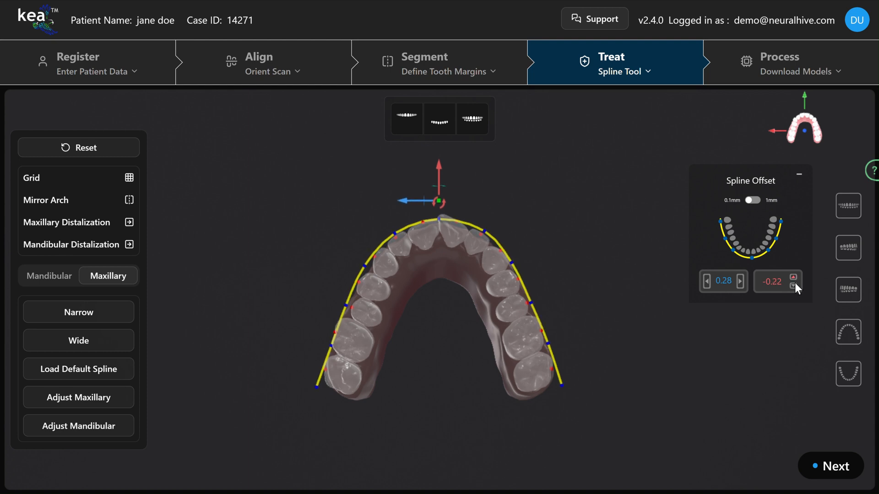
click(794, 285)
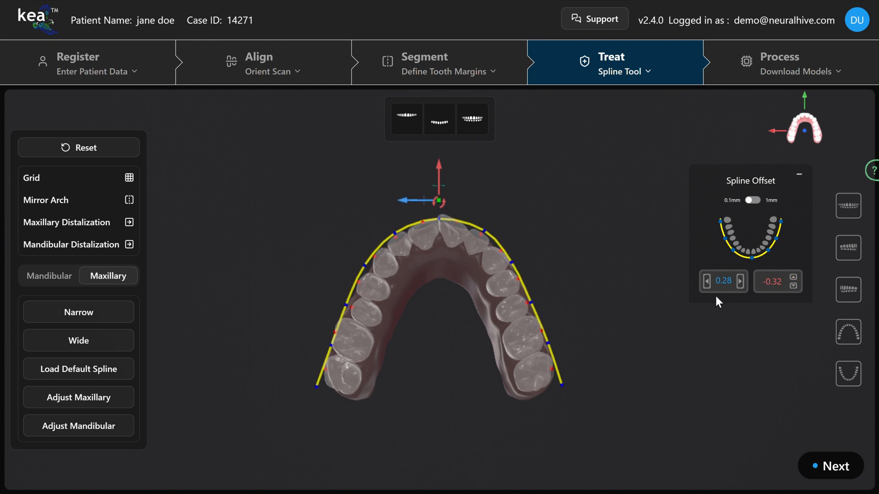
click(659, 300)
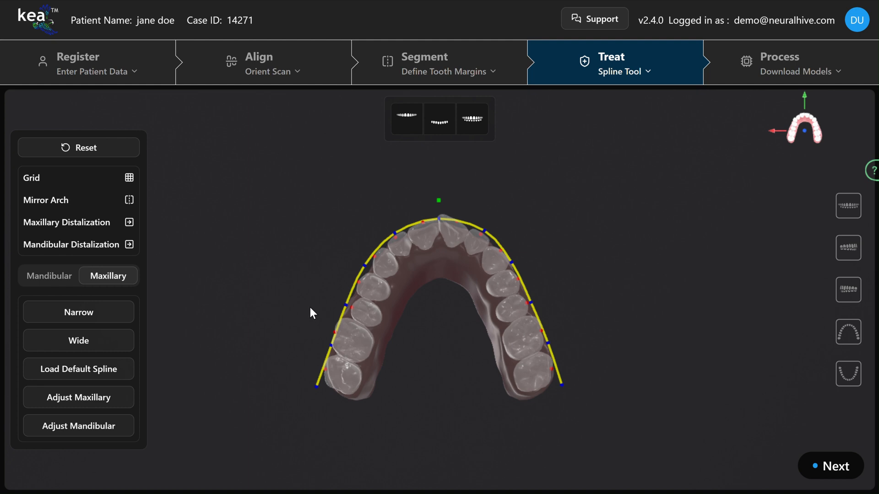
Nudge the maxillary spline's control points beside the patient's left canine and second premolar slightly outward.
scroll(402, 324, up, 5)
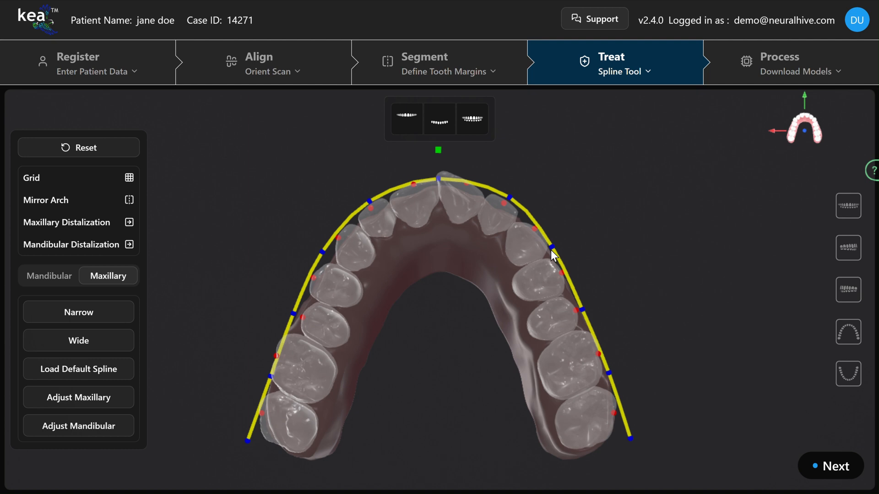
scroll(550, 250, up, 2)
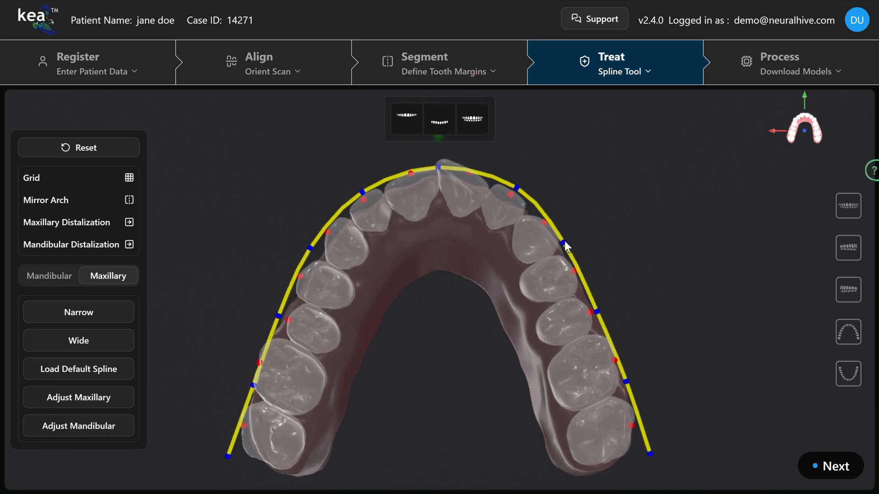
click(564, 244)
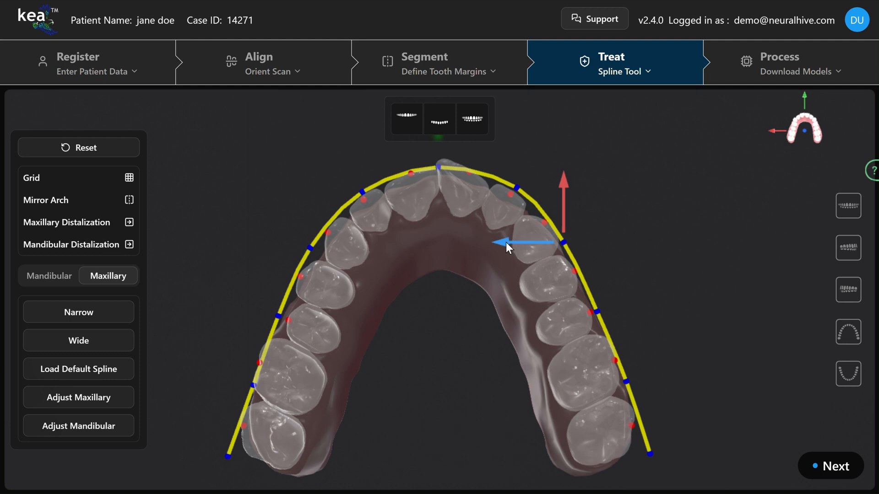
drag(506, 242, 508, 243)
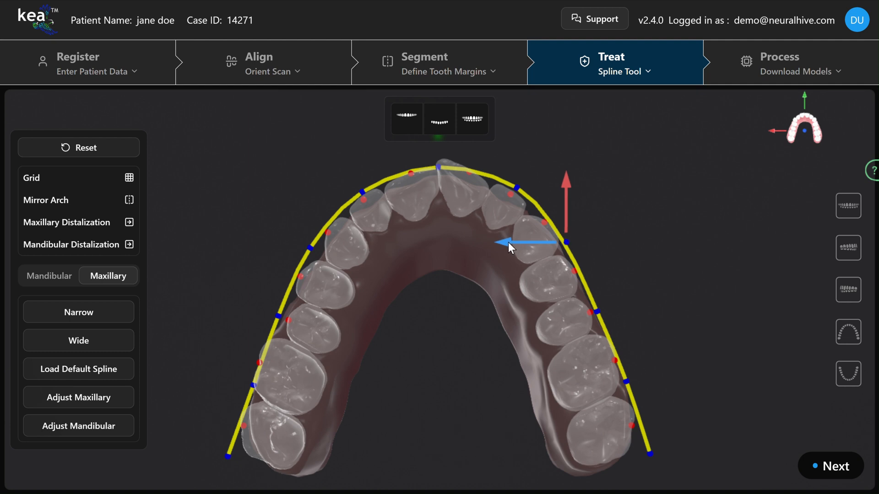
click(596, 311)
drag(538, 311, 542, 311)
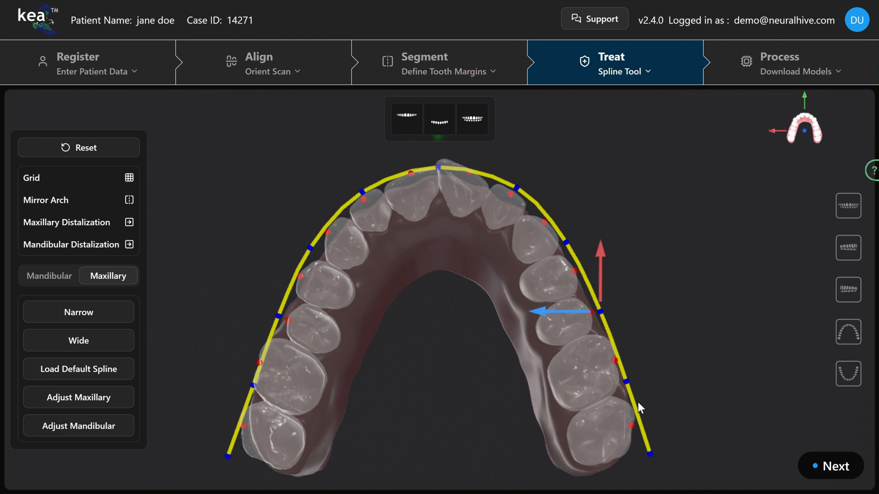
Move the maxillary spline's end control point behind the patient's left last molar slightly inward and deselect it.
click(650, 453)
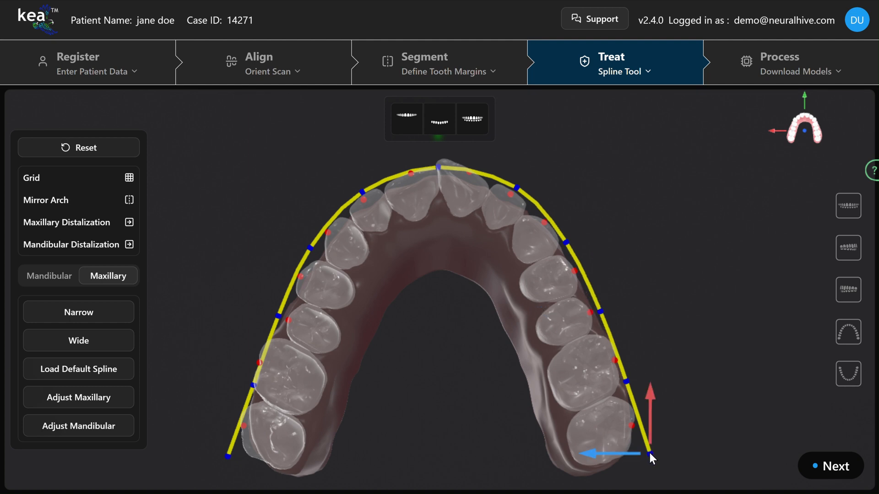
drag(594, 454, 591, 454)
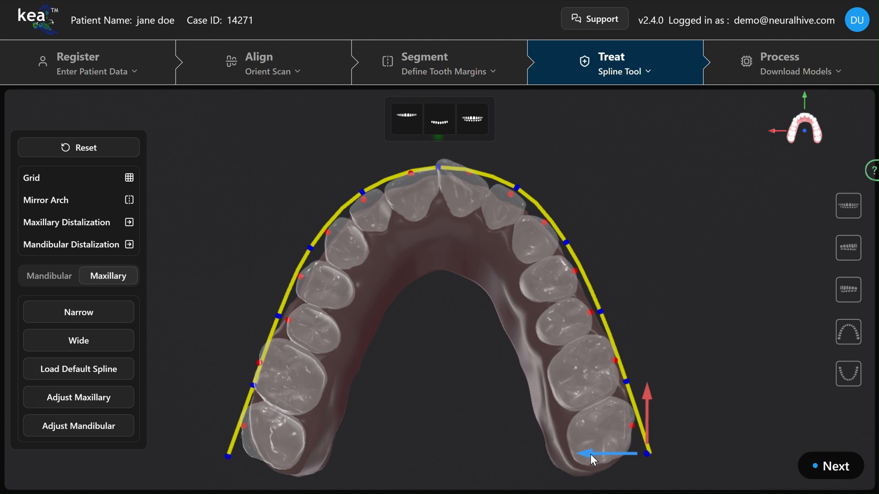
click(437, 369)
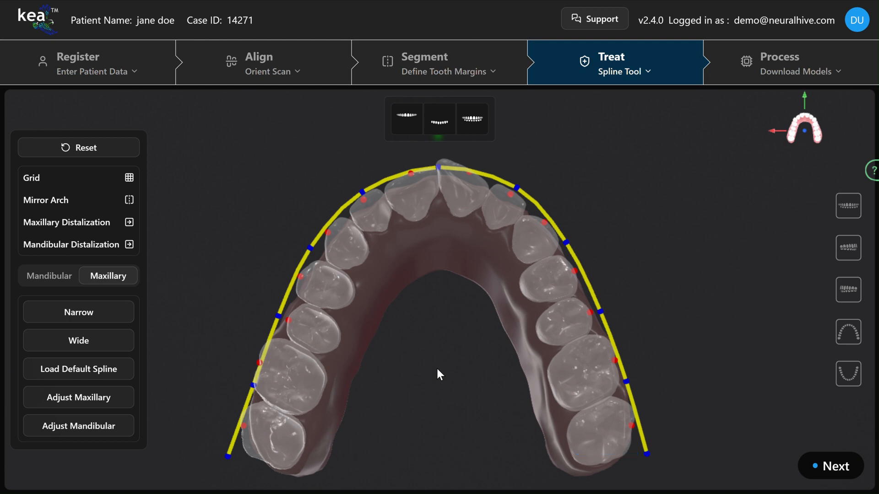
Try narrowing the maxillary spline by one increment and widen it back by one increment.
click(86, 313)
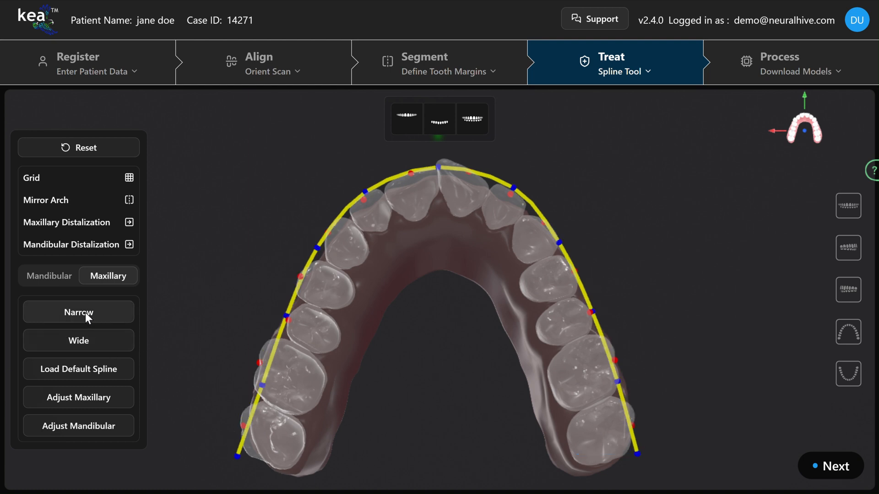
click(85, 341)
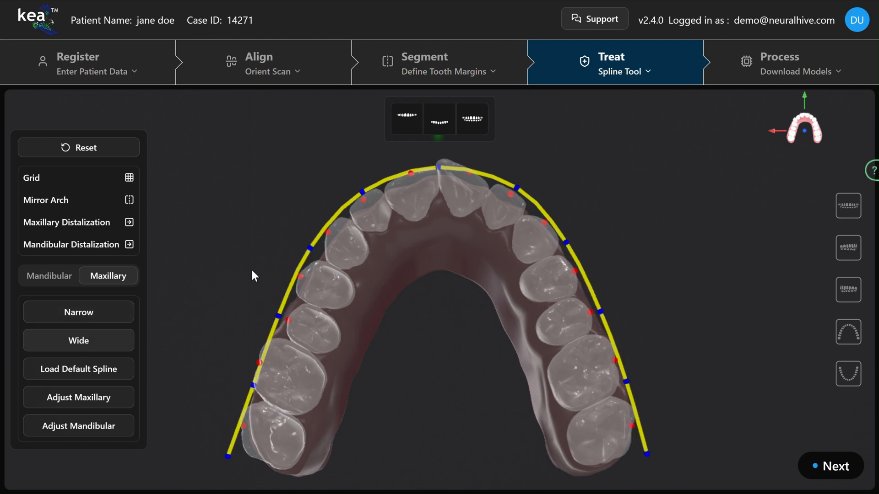
scroll(445, 345, down, 3)
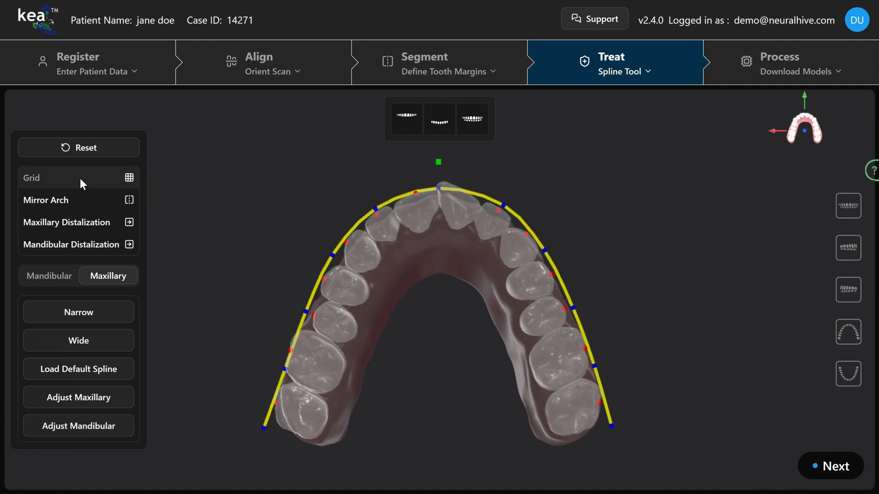
With the grid and Mirror Arch enabled, nudge the control point beside the patient's right canine on the maxillary spline.
click(129, 179)
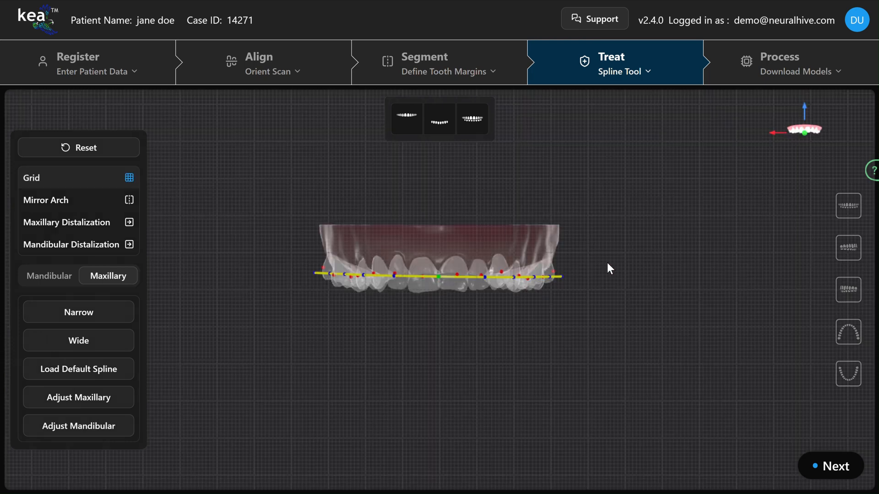
click(848, 331)
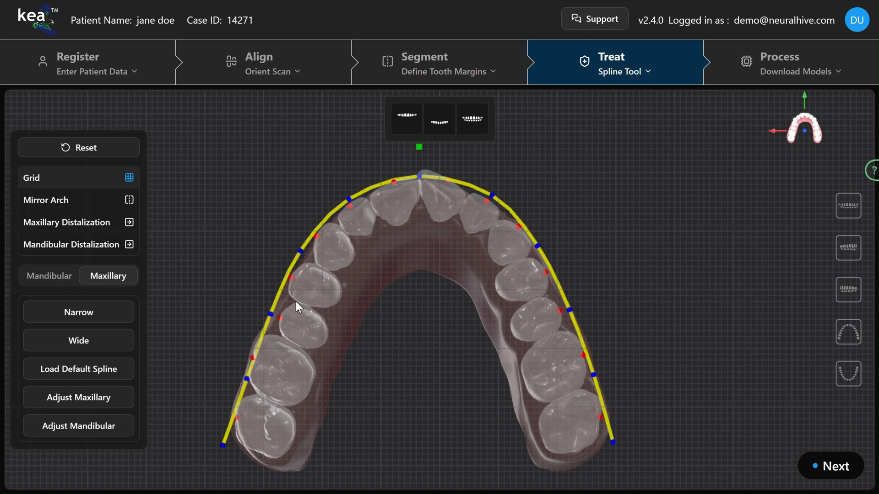
click(301, 250)
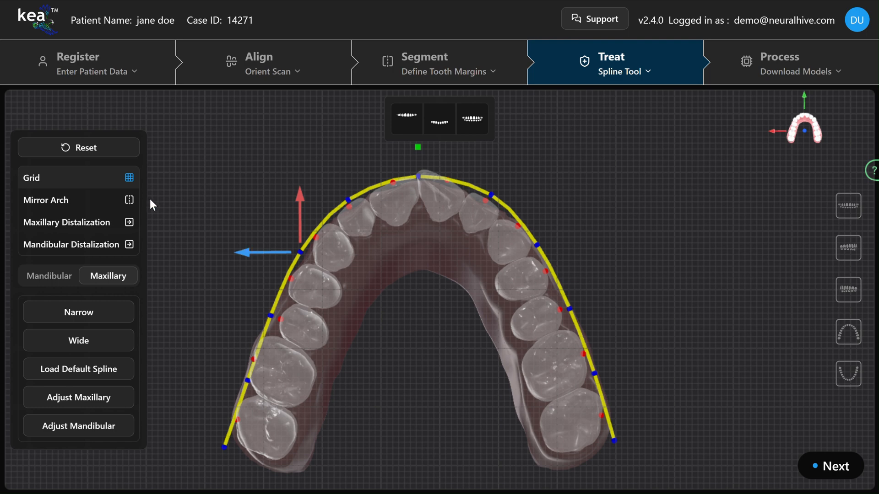
click(127, 200)
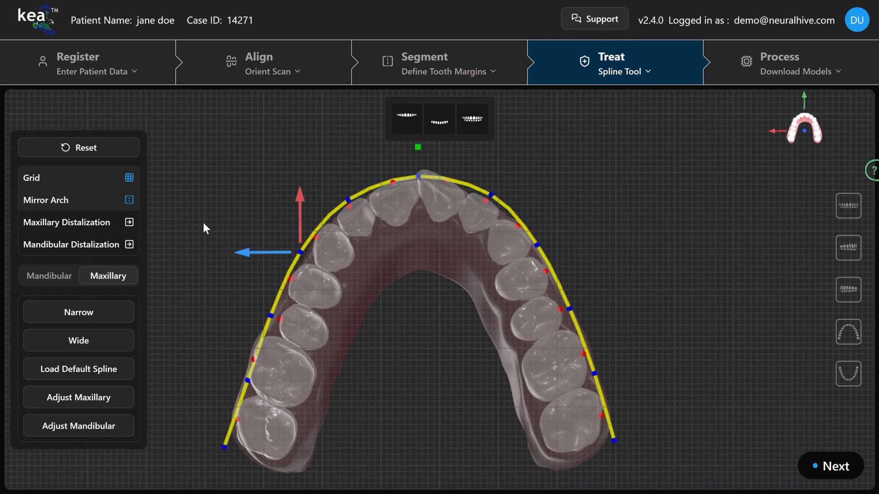
drag(247, 252, 248, 251)
click(427, 284)
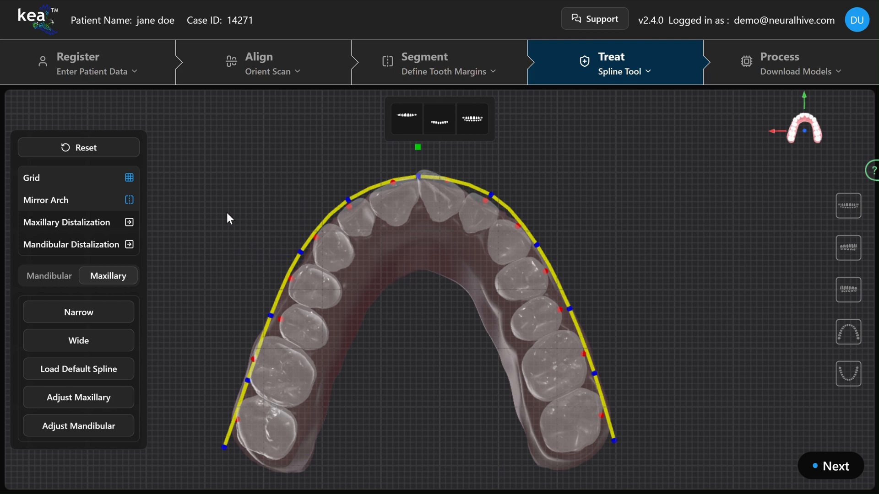
Turn off the grid and Mirror Arch and restore the occlusal view of the maxillary arch.
click(129, 179)
click(128, 200)
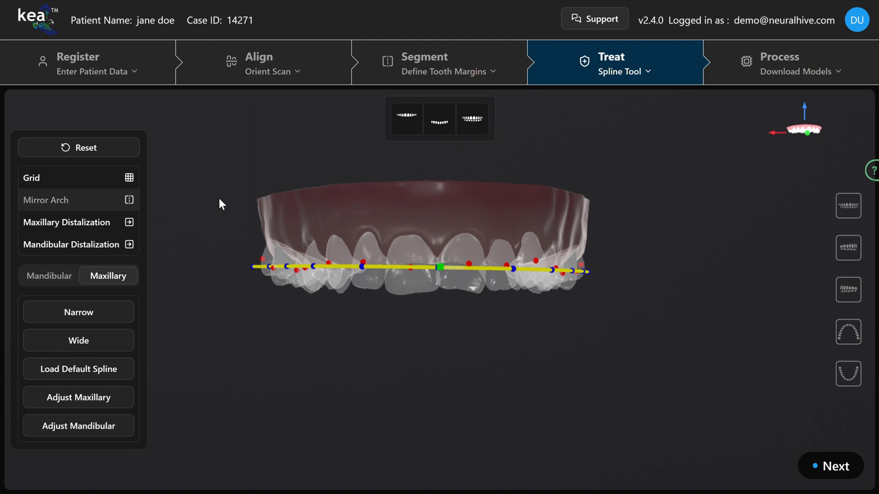
click(855, 339)
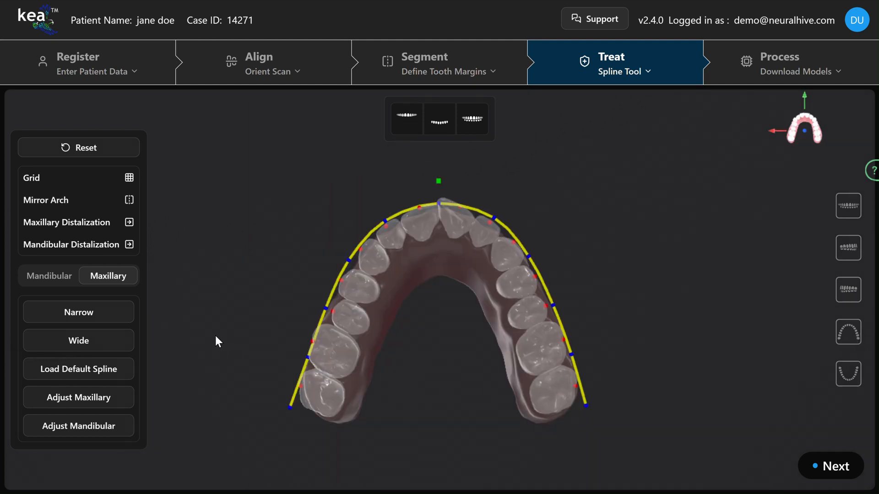
Apply Adjust Mandibular to the mandibular spline and check its fit from occlusal, mandibular-only, side and front views of the bite.
click(49, 275)
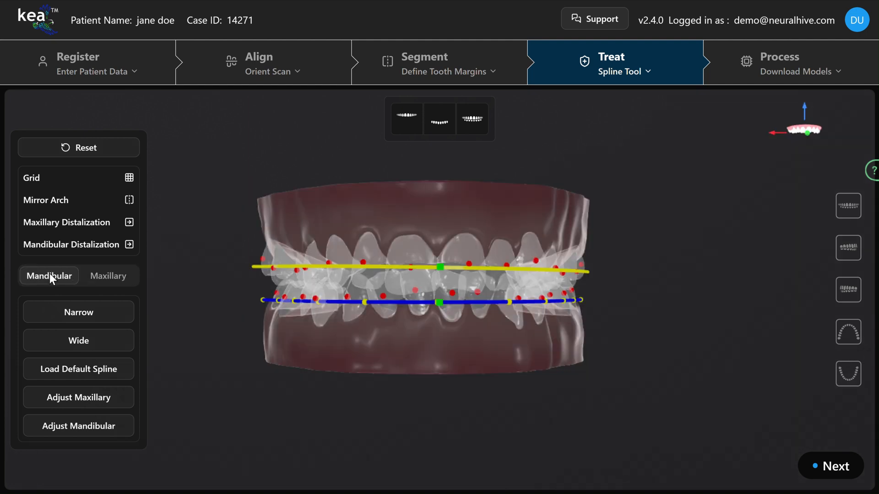
click(76, 429)
click(849, 334)
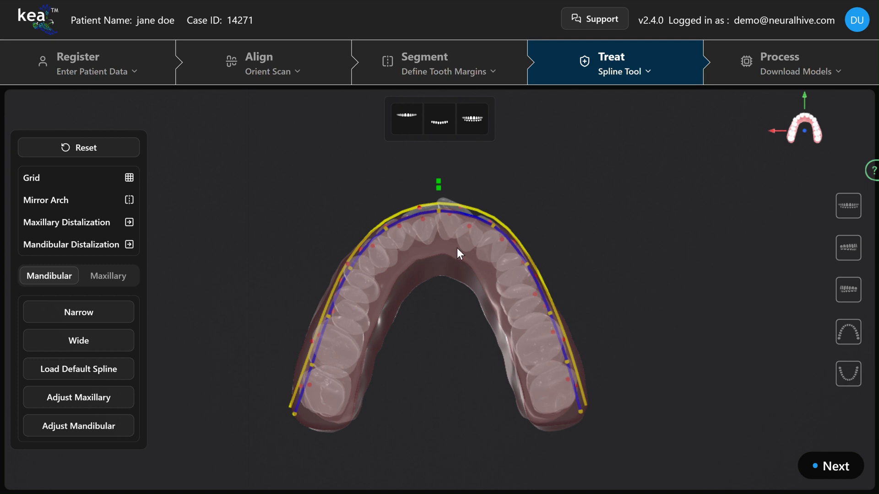
drag(440, 247, 438, 203)
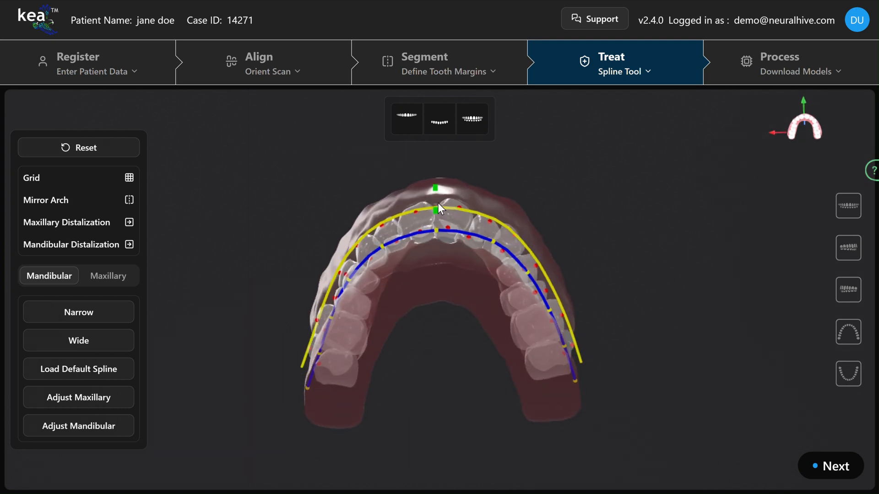
click(442, 127)
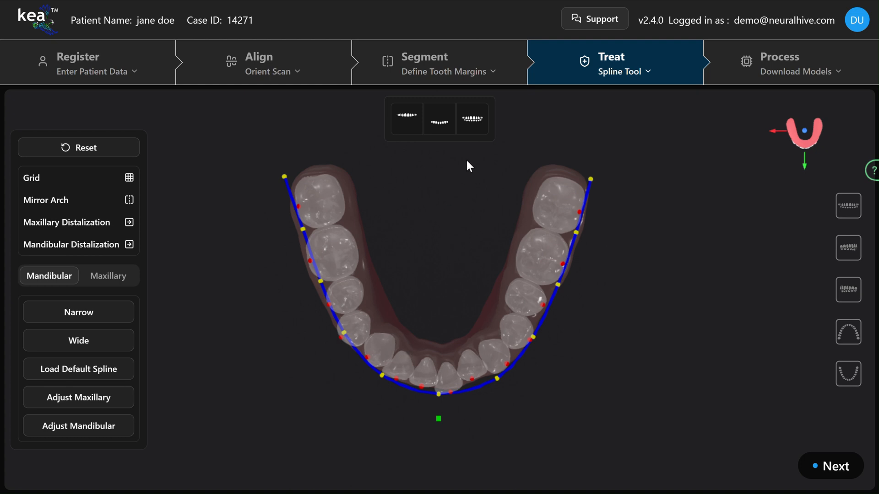
click(484, 121)
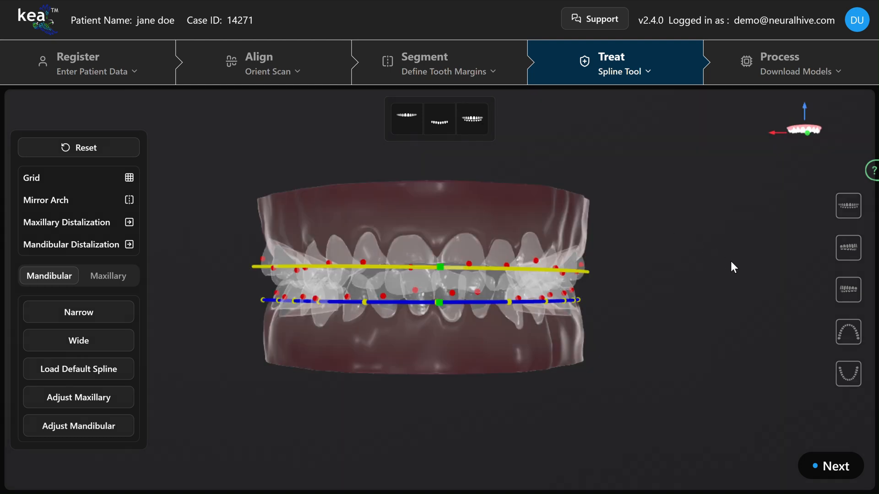
click(845, 298)
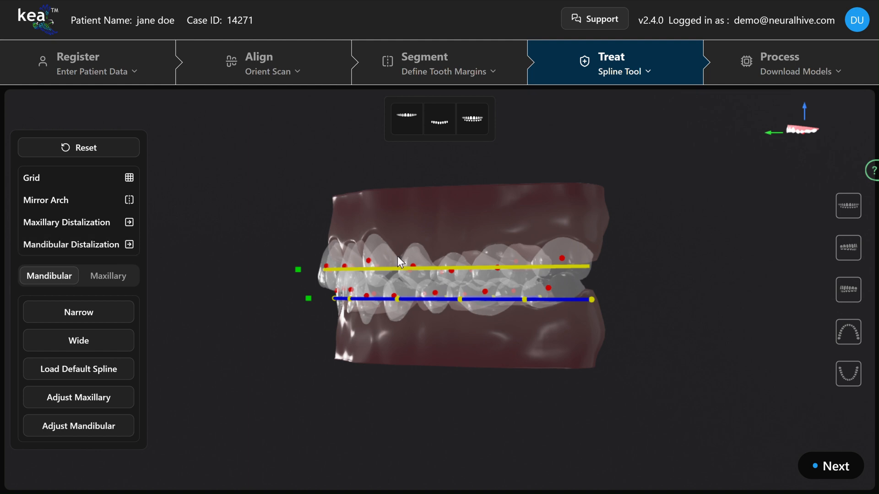
click(846, 215)
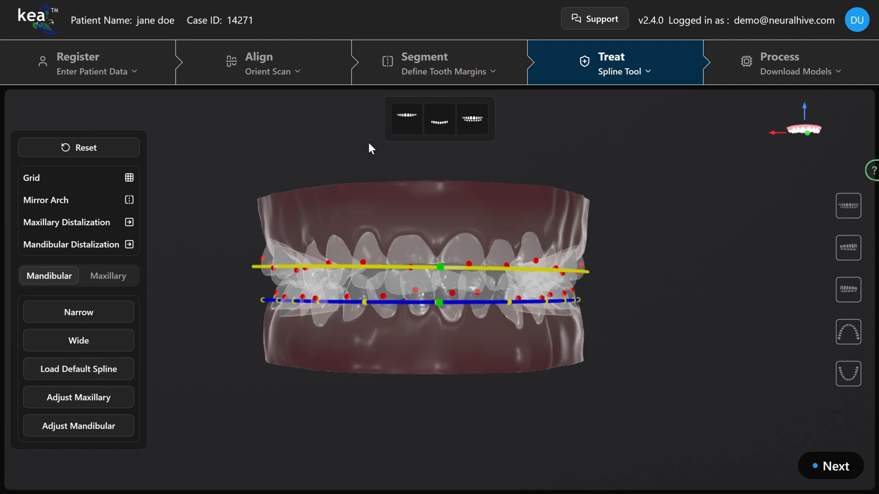
Isolate the maxillary arch and nudge the spline's midline control point slightly sideways.
click(405, 120)
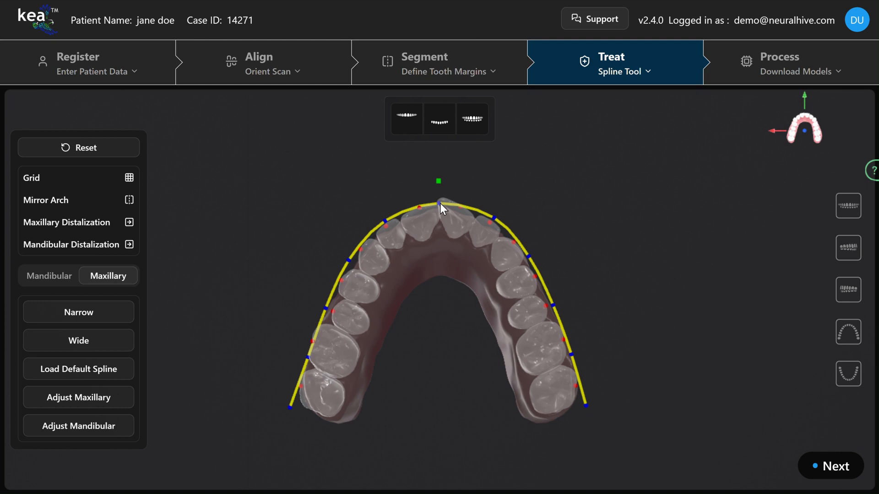
click(439, 203)
drag(399, 202, 397, 201)
Isolate the mandibular arch, nudge its spline's midline control point slightly sideways and deselect it.
click(41, 276)
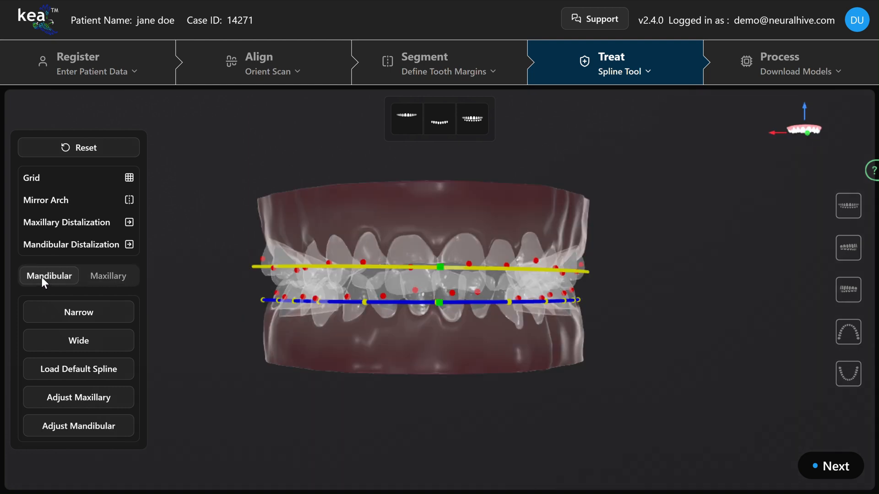
click(435, 130)
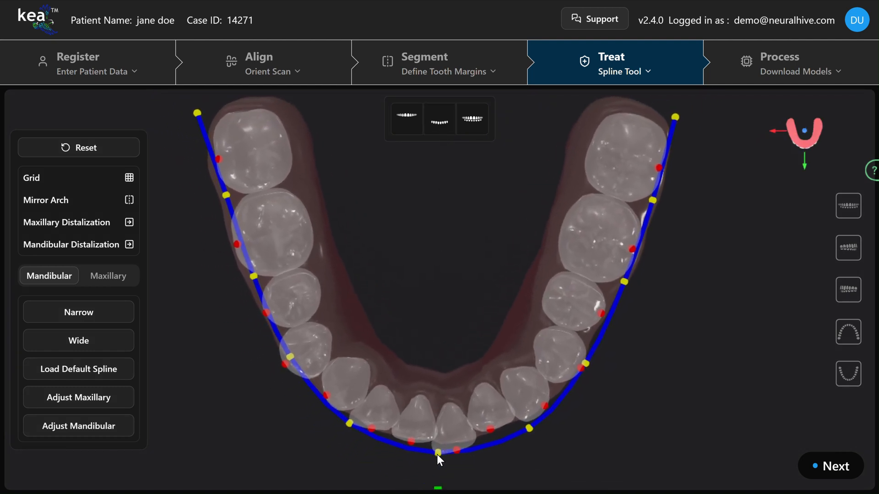
click(437, 453)
drag(369, 452, 370, 451)
click(432, 327)
scroll(432, 325, down, 3)
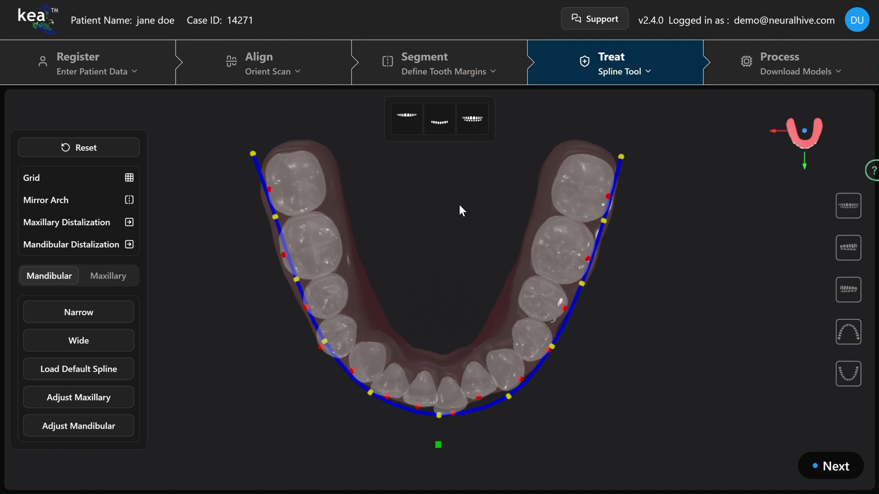
Show both arches in bite and proceed to the next treatment stage.
click(477, 126)
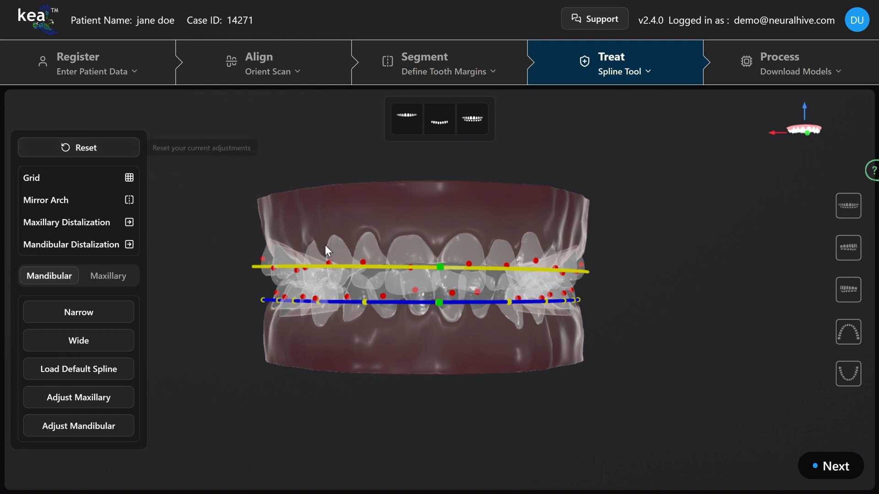
click(831, 472)
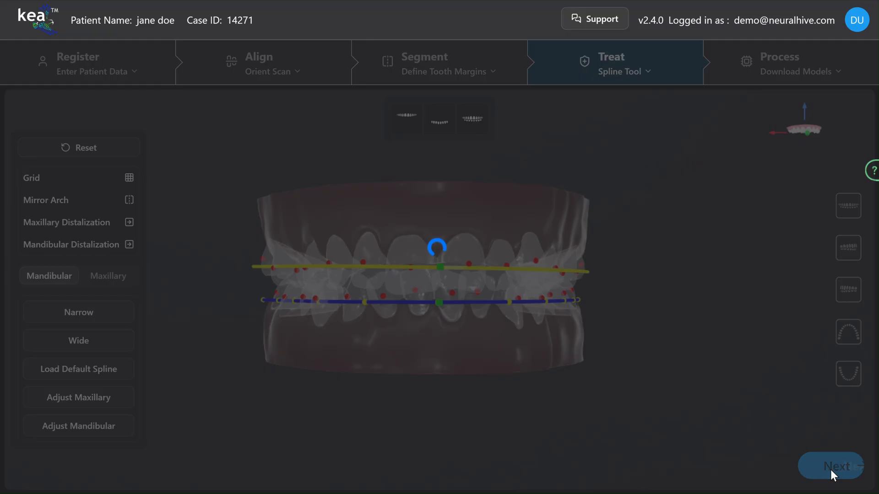